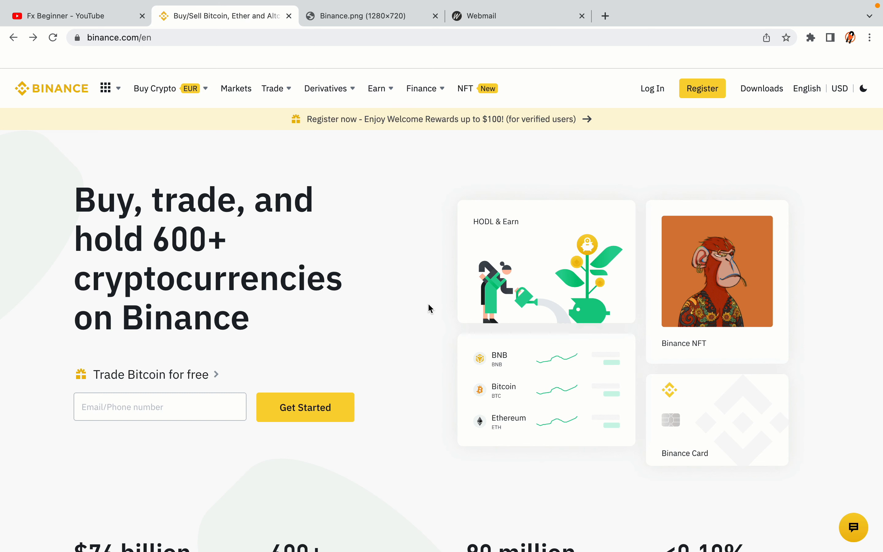
Look through the Binance homepage, from the popular cryptocurrencies and portfolio steps to the app downloads, security and help sections
scroll(430, 309, "down", 6)
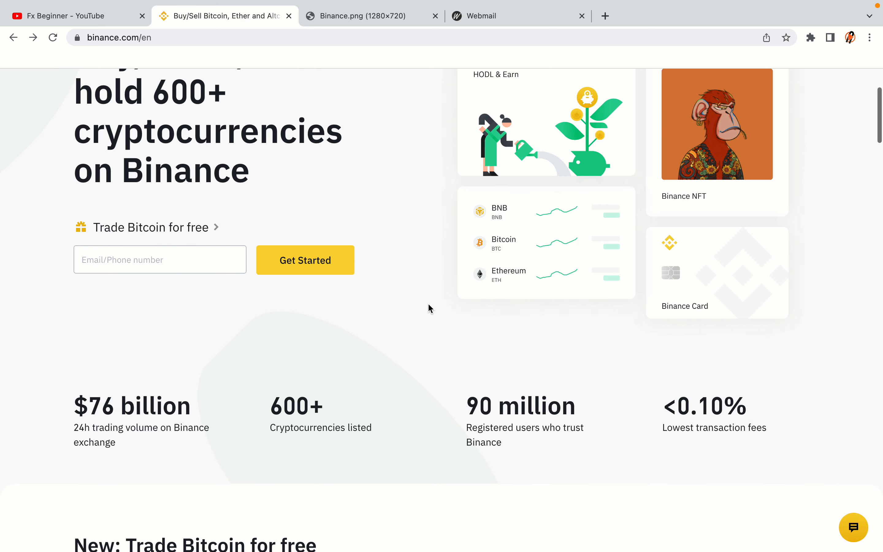
scroll(431, 308, "down", 6)
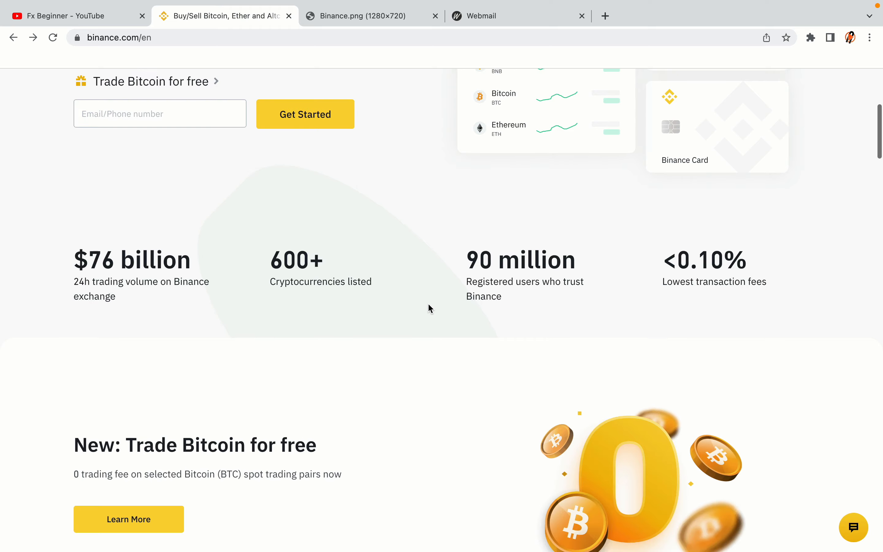
scroll(428, 304, "down", 2)
scroll(428, 304, "up", 5)
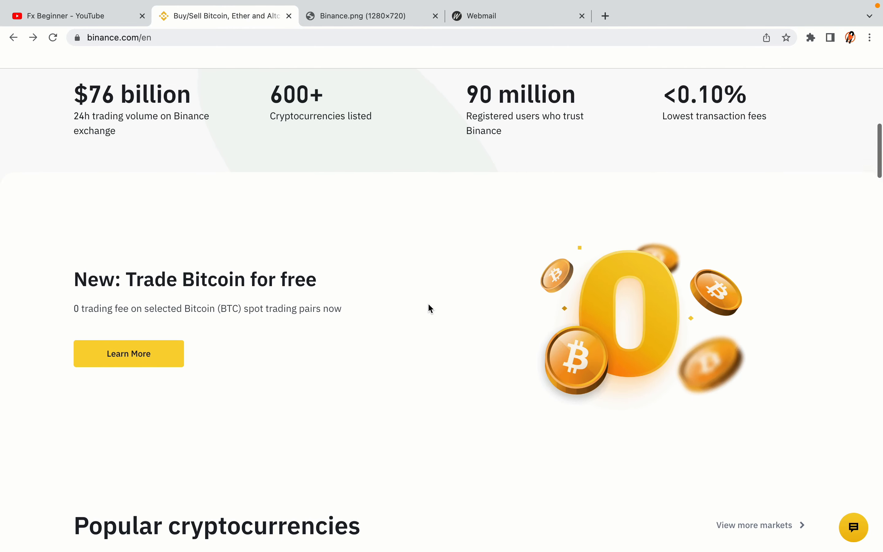
scroll(428, 308, "down", 10)
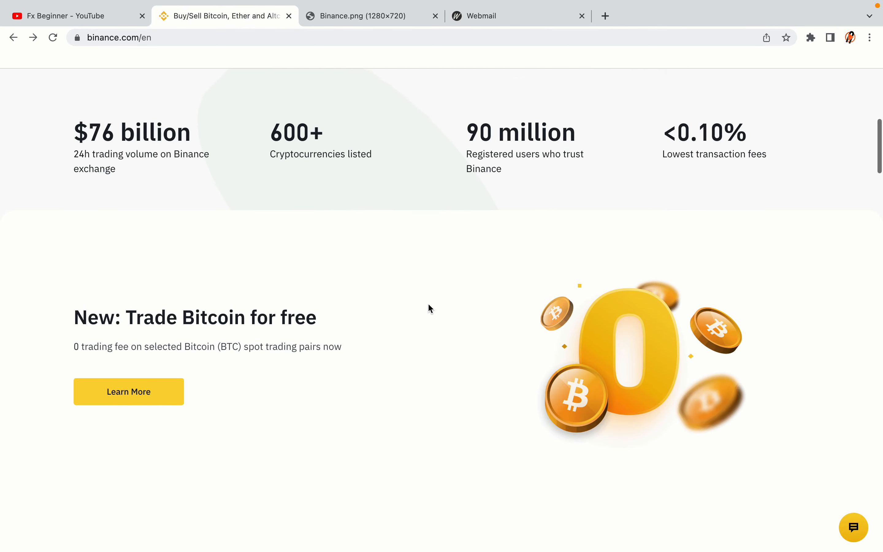
scroll(428, 307, "down", 3)
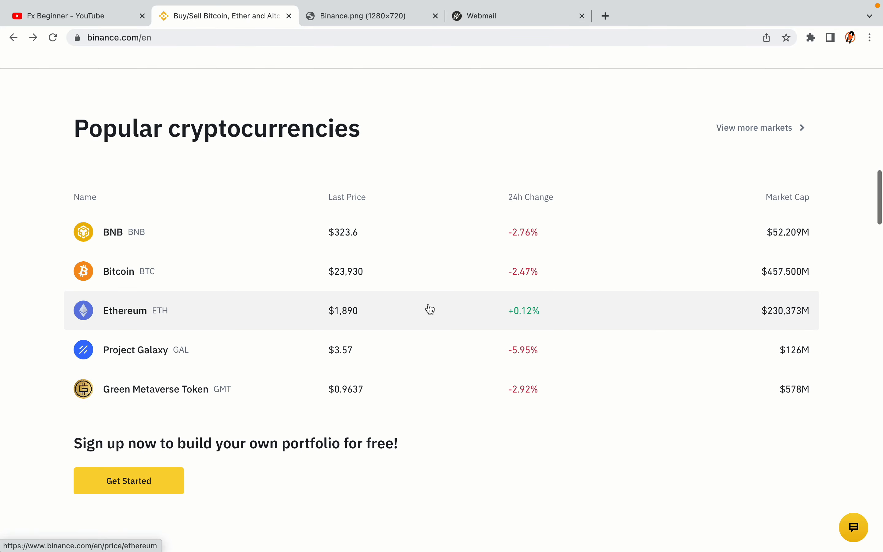
scroll(430, 309, "down", 11)
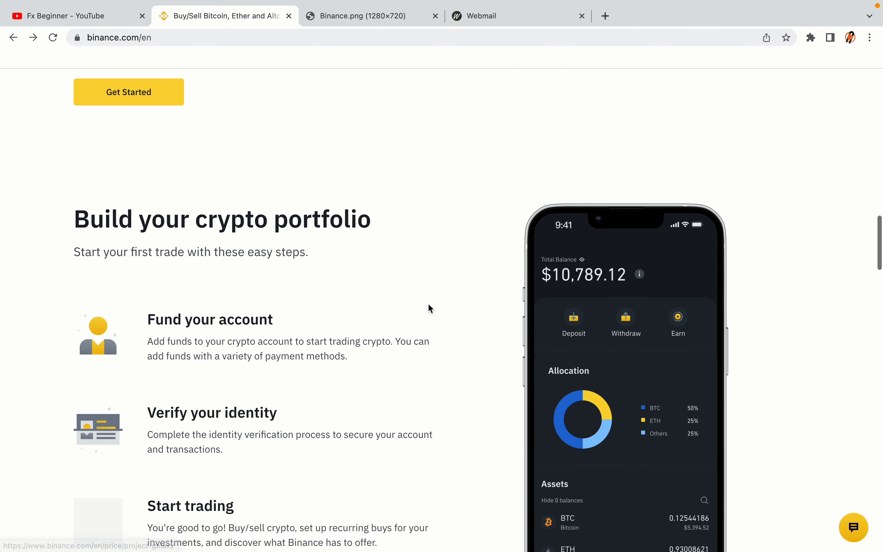
scroll(429, 308, "down", 2)
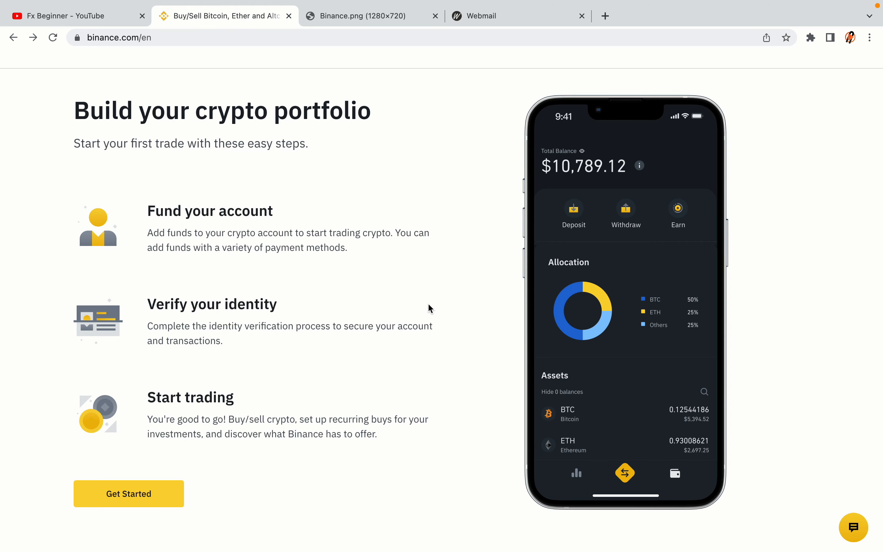
scroll(429, 306, "down", 13)
scroll(430, 309, "down", 12)
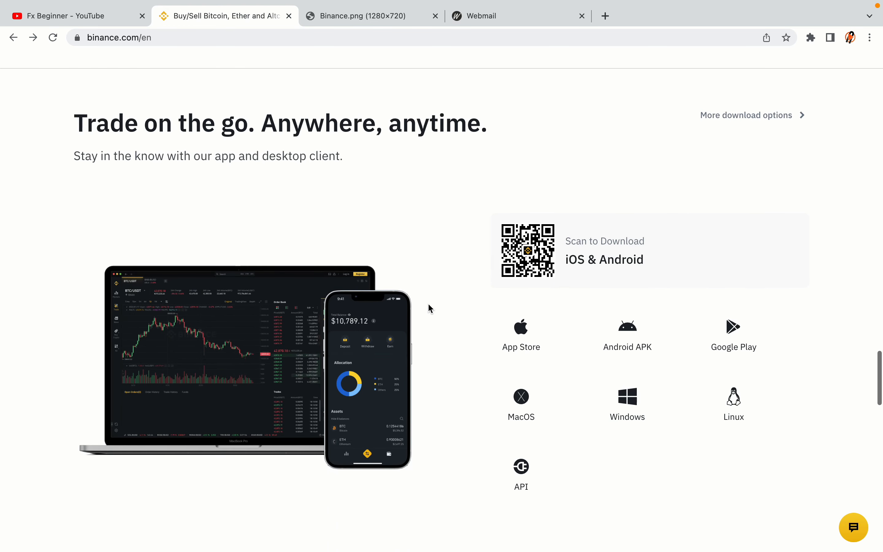
scroll(429, 308, "down", 9)
scroll(430, 309, "down", 3)
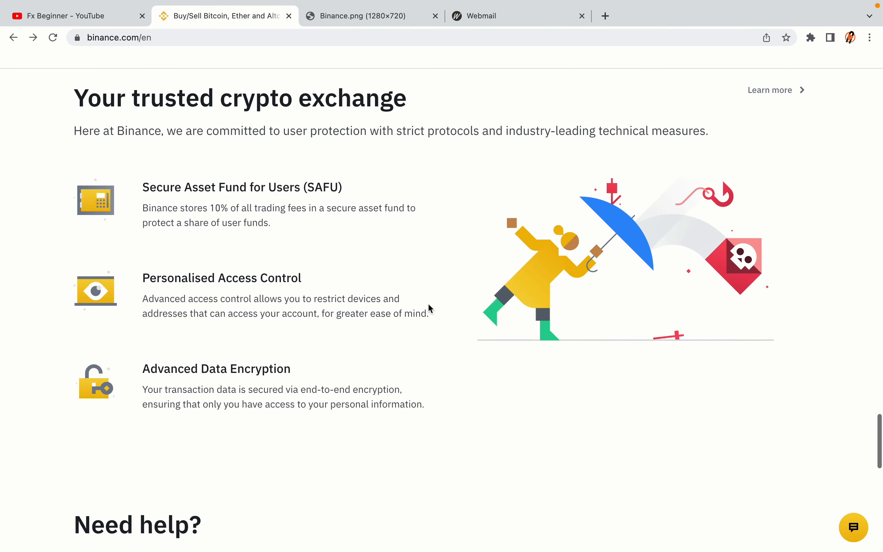
scroll(429, 305, "down", 12)
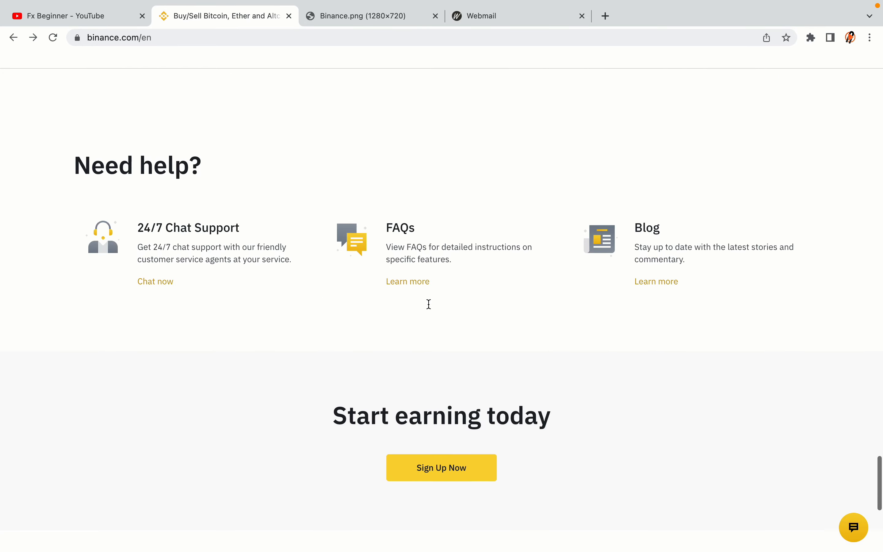
scroll(428, 306, "up", 6)
scroll(428, 305, "up", 20)
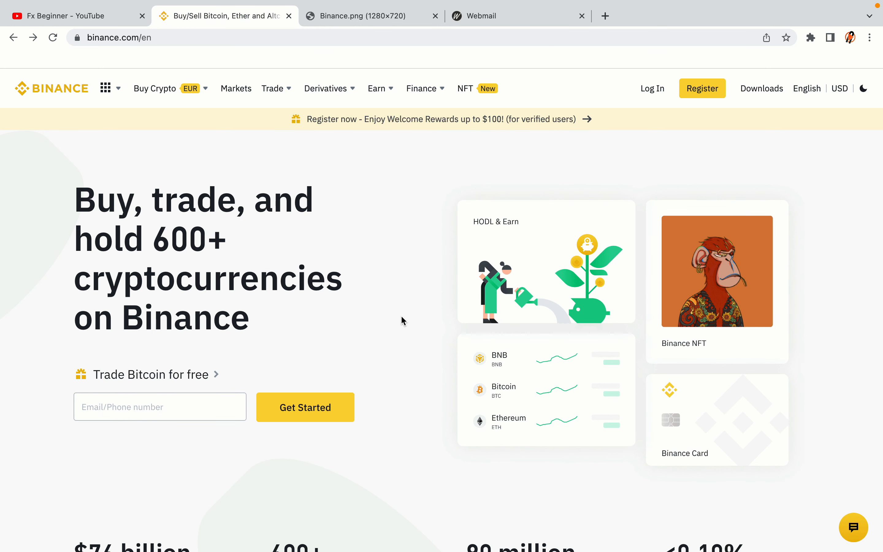
Register a personal Binance account by email, filling in the personal email and account password and agreeing to the Terms of Service
left_click(371, 16)
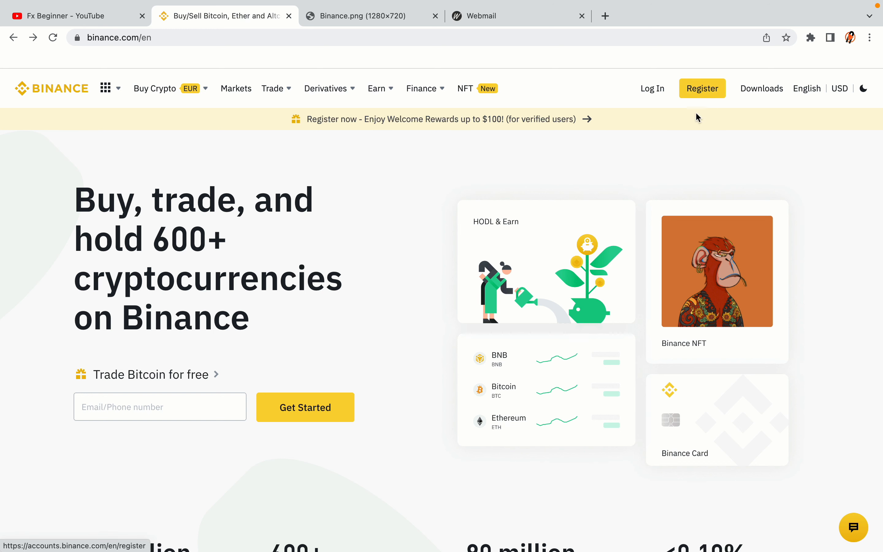
left_click(711, 96)
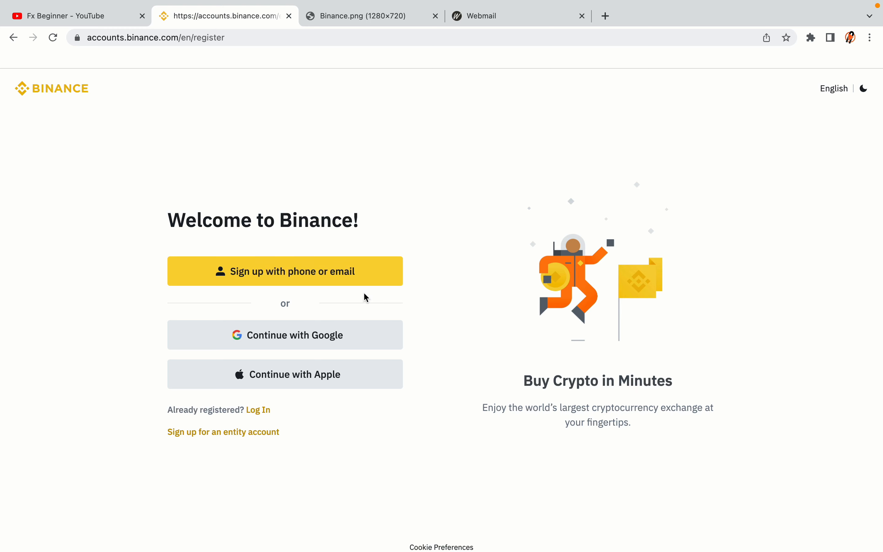
left_click(365, 281)
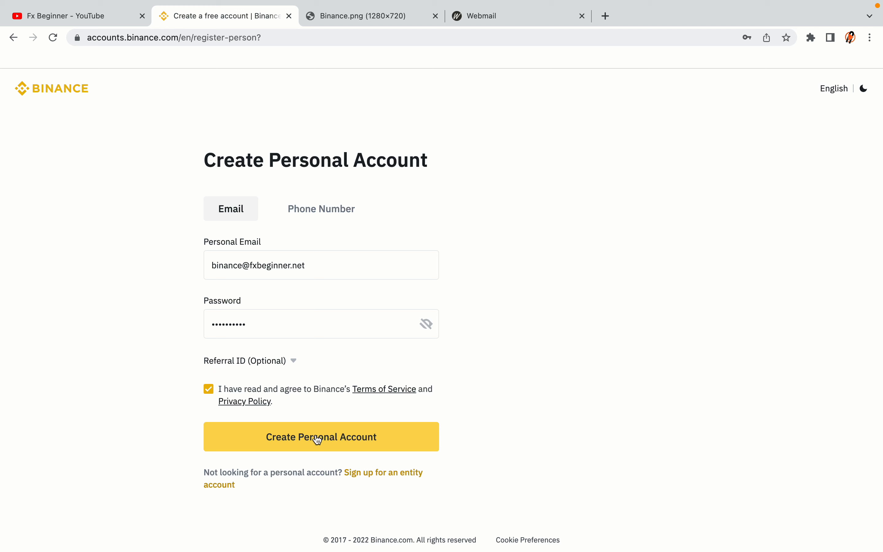
left_click(337, 444)
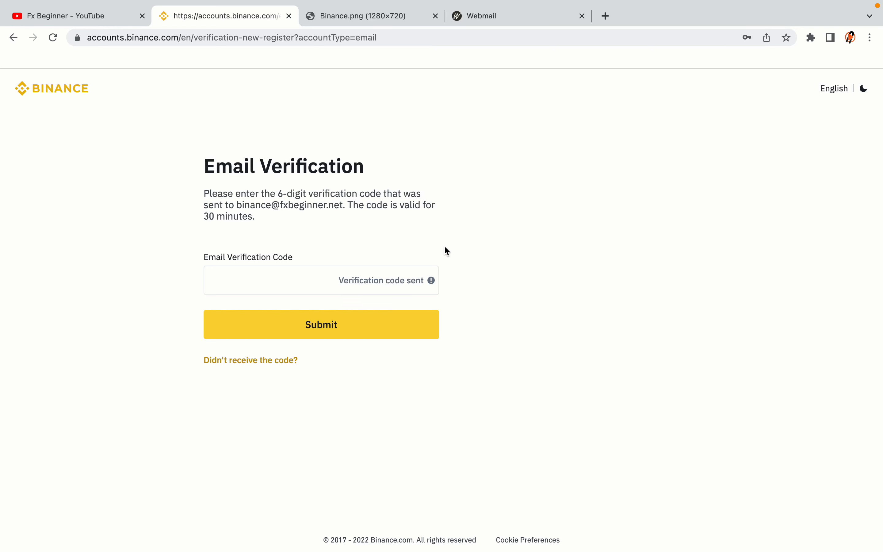
Switch to Webmail, placing it beside the Binance page, and open the Binance registration confirmation email at its activation code
left_click_drag(503, 16, 383, 17)
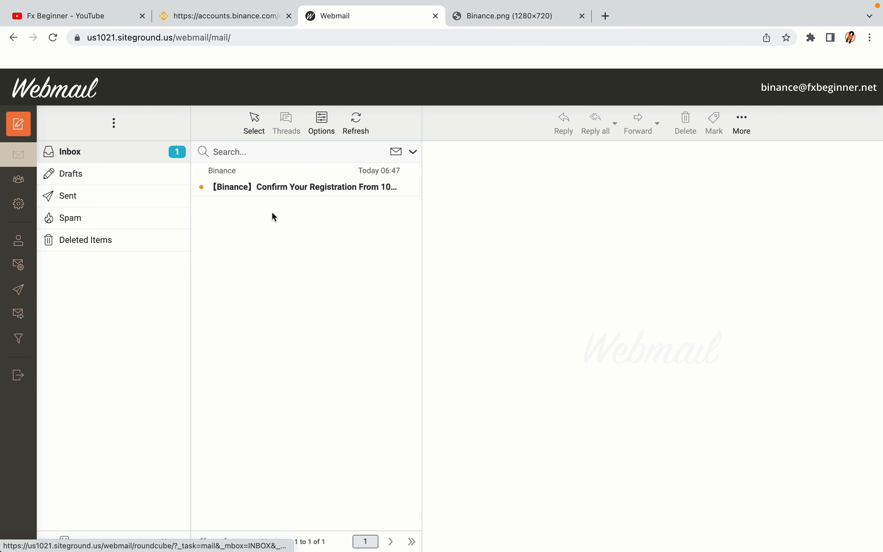
left_click(309, 181)
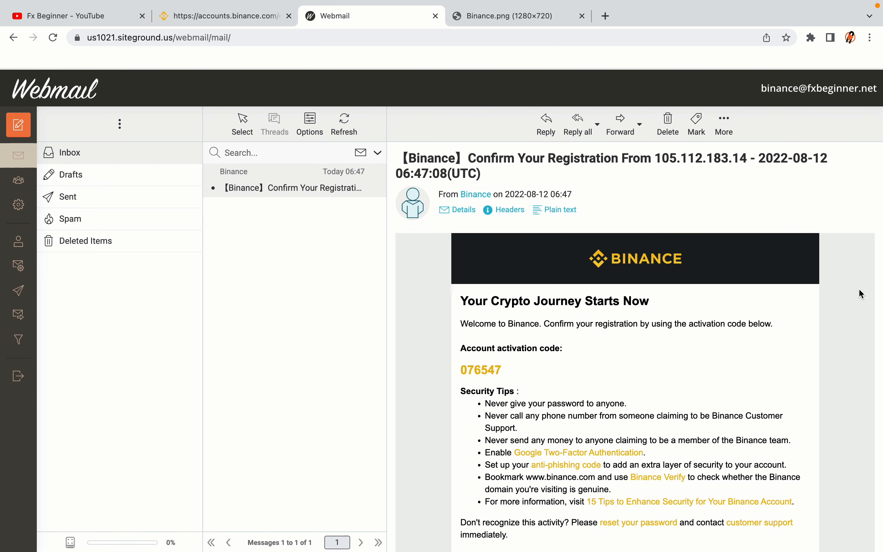
scroll(665, 296, "down", 1)
scroll(664, 296, "down", 3)
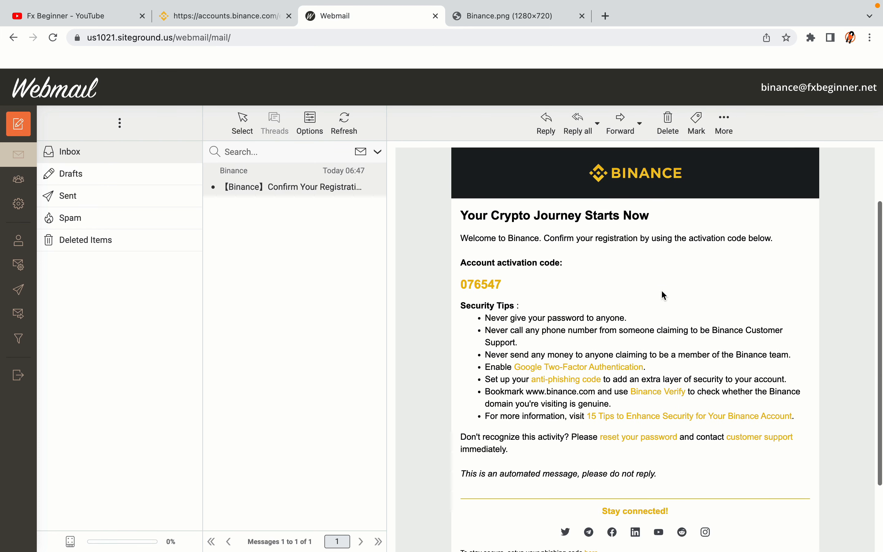
scroll(664, 296, "up", 1)
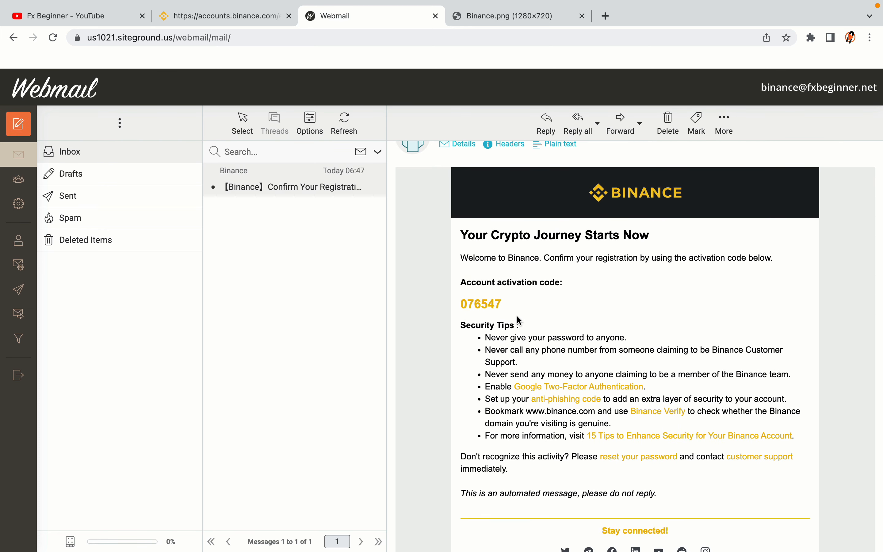
Copy the account activation code from the Binance confirmation email
left_click_drag(468, 309, 507, 308)
left_click(509, 308)
left_click_drag(462, 304, 507, 309)
right_click(493, 308)
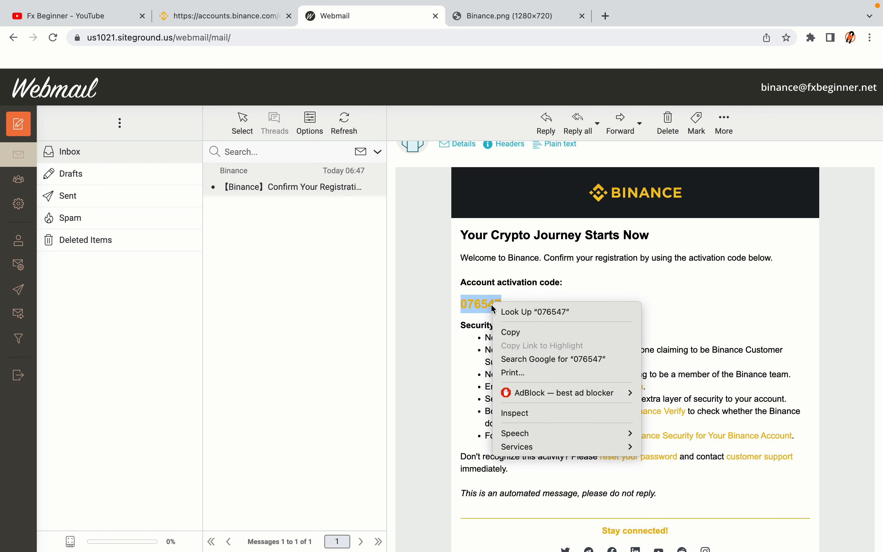
left_click(511, 332)
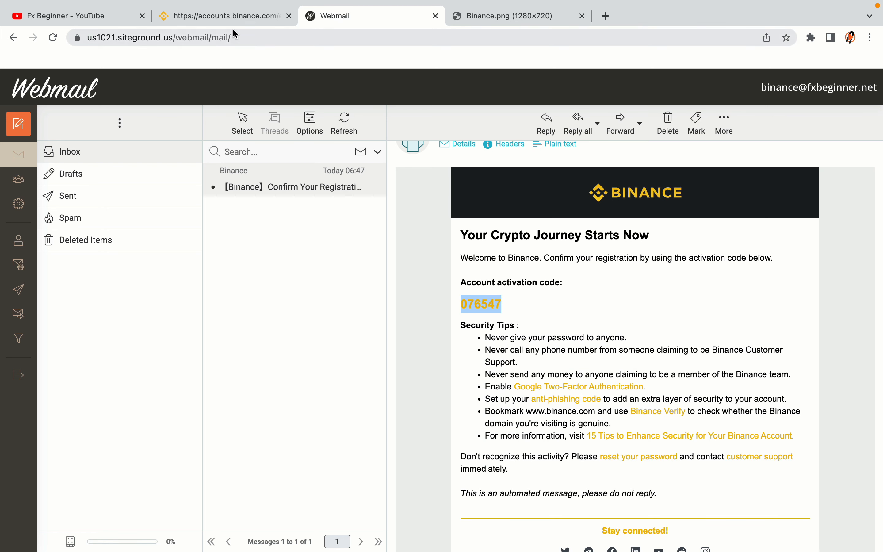
Return to Binance's Email Verification page, paste the copied email verification code and submit it
left_click(231, 17)
left_click(248, 280)
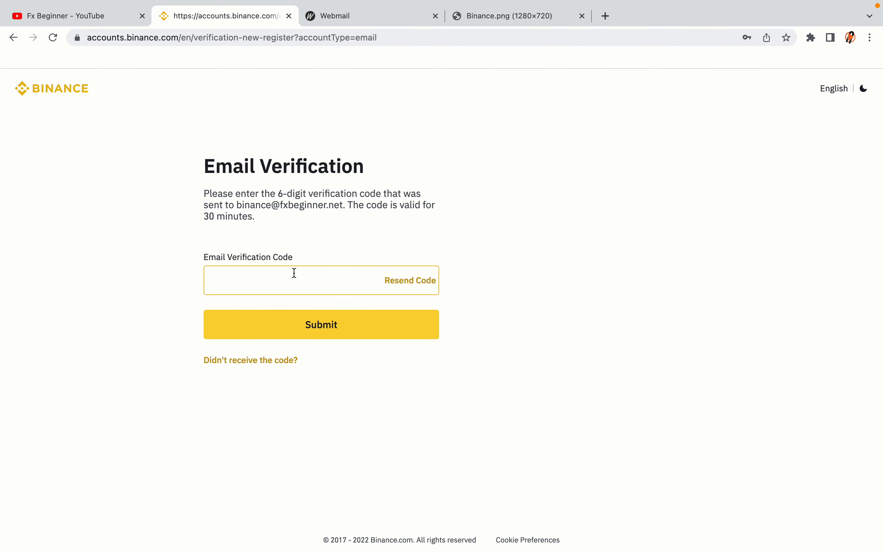
key("super+v")
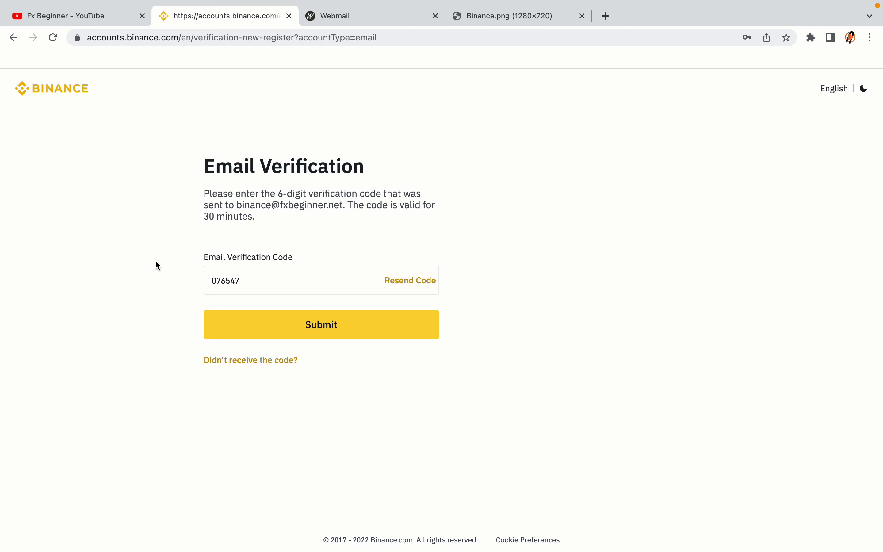
left_click(316, 180)
left_click(409, 336)
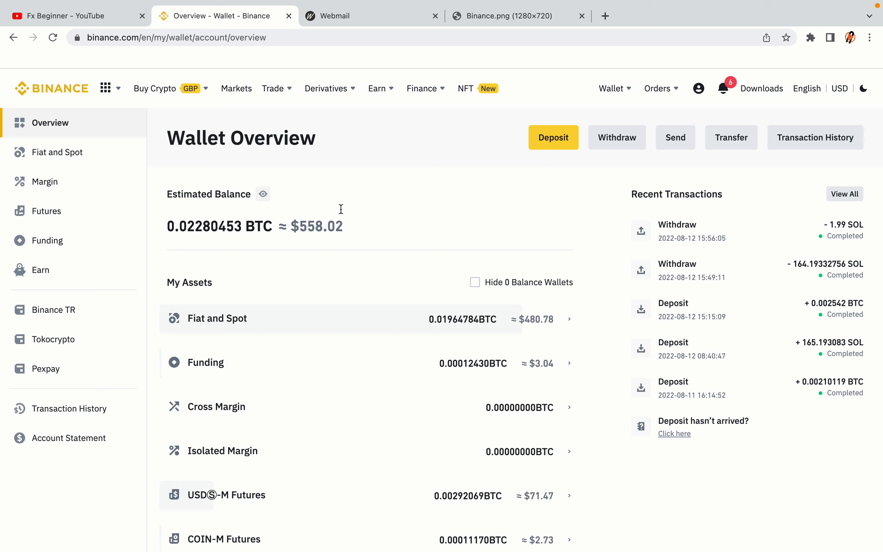
Review the wallet overview's assets and the available crypto buying and trading options, and go back to the Binance homepage
scroll(543, 239, "down", 8)
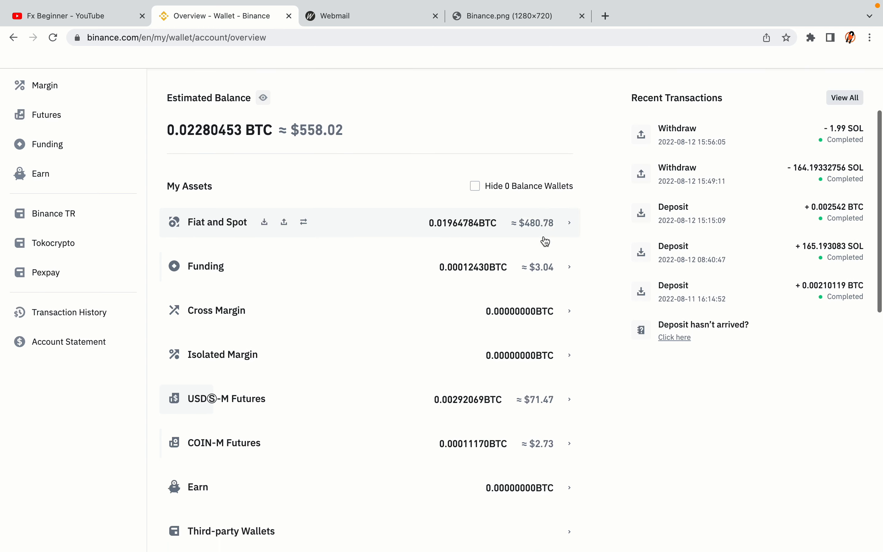
scroll(544, 238, "up", 8)
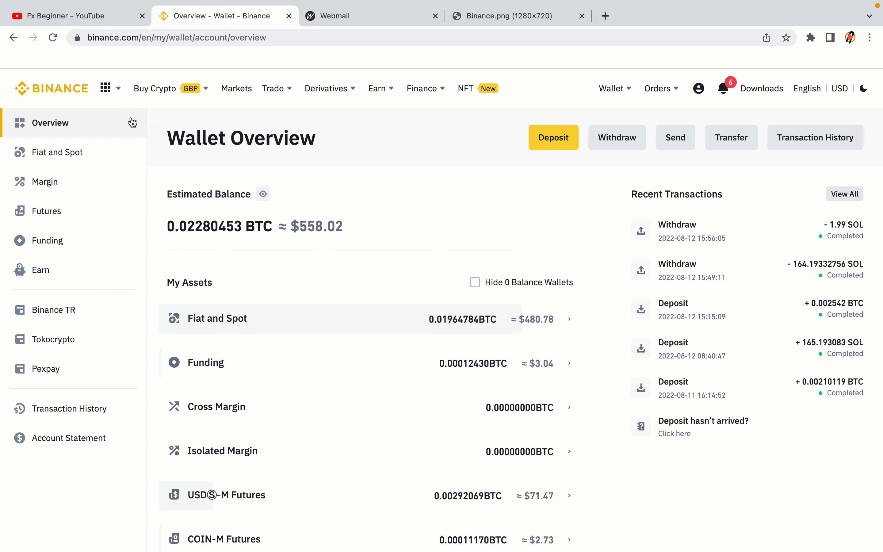
mouse_move(171, 92)
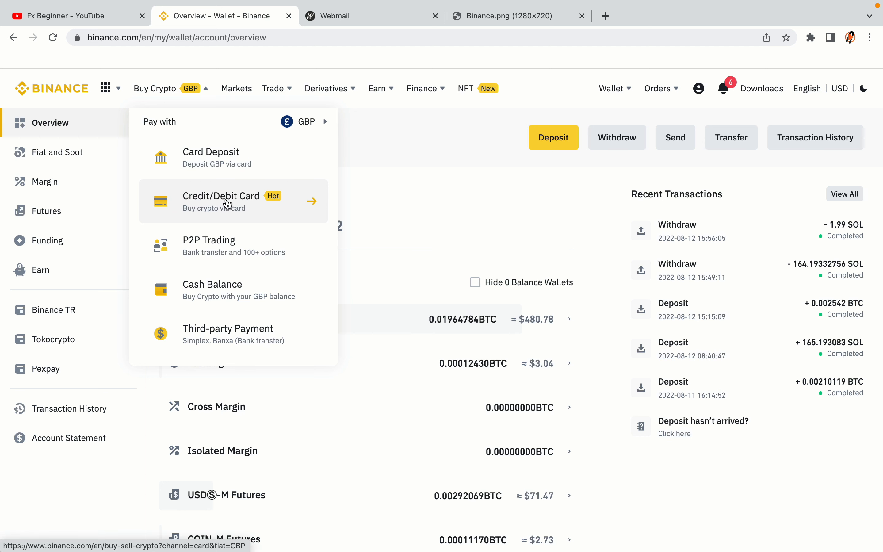
mouse_move(270, 89)
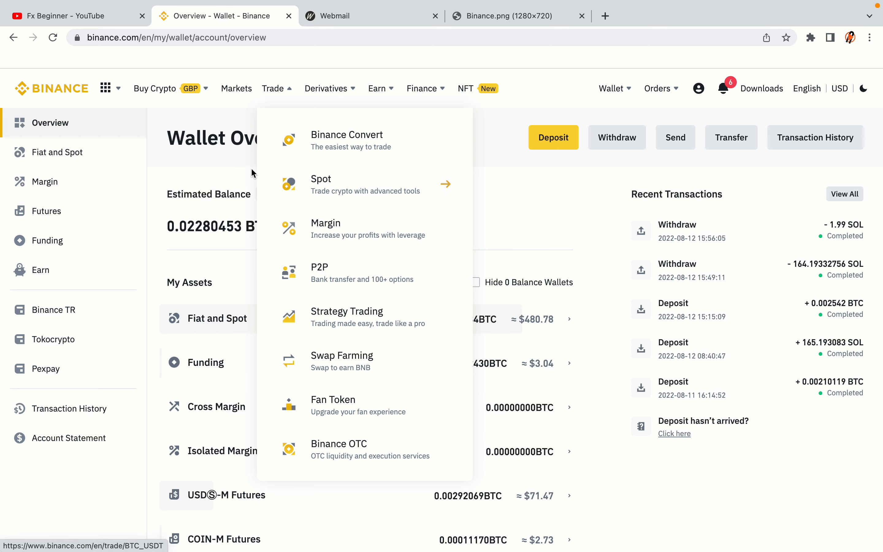
left_click(59, 84)
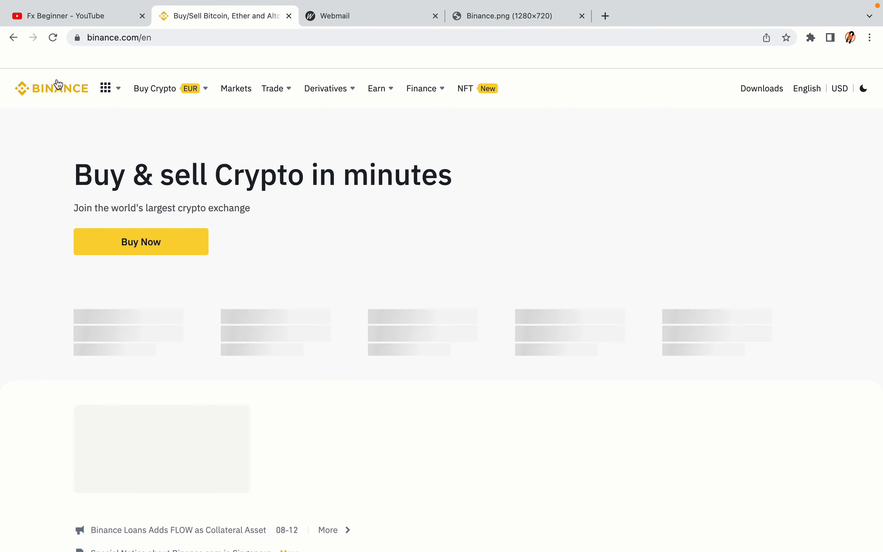